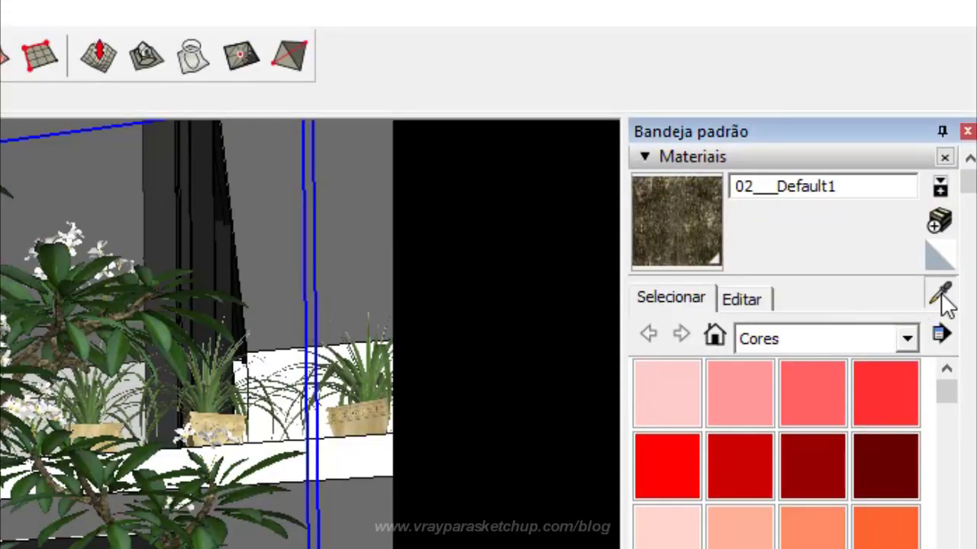
Sample the tree trunk's material and show 02__Default1's Diffuse parameters in the V-Ray Asset Editor
click(961, 128)
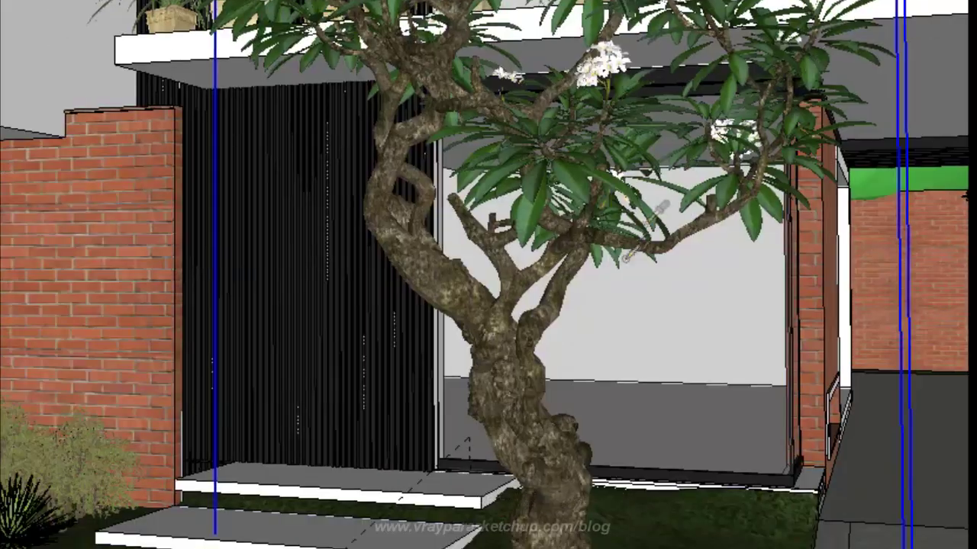
click(510, 374)
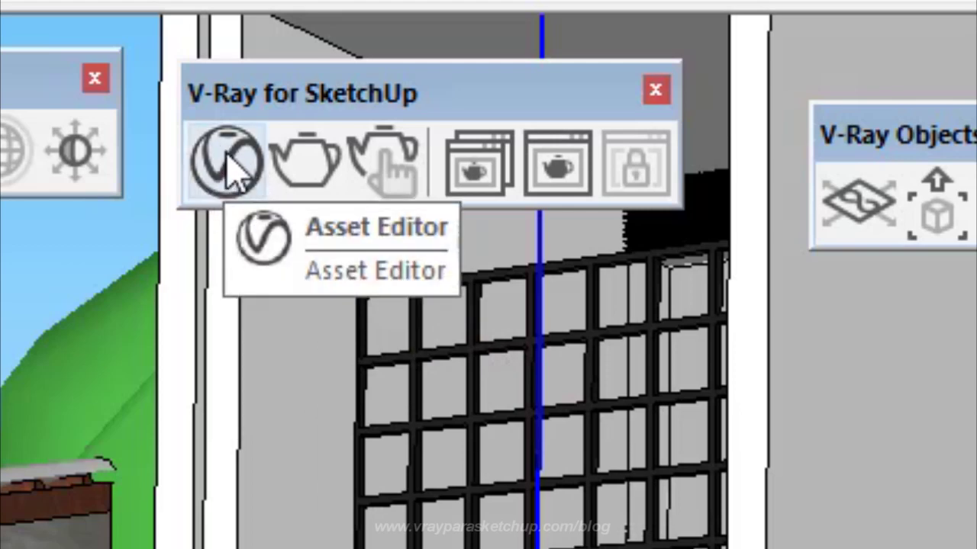
click(233, 176)
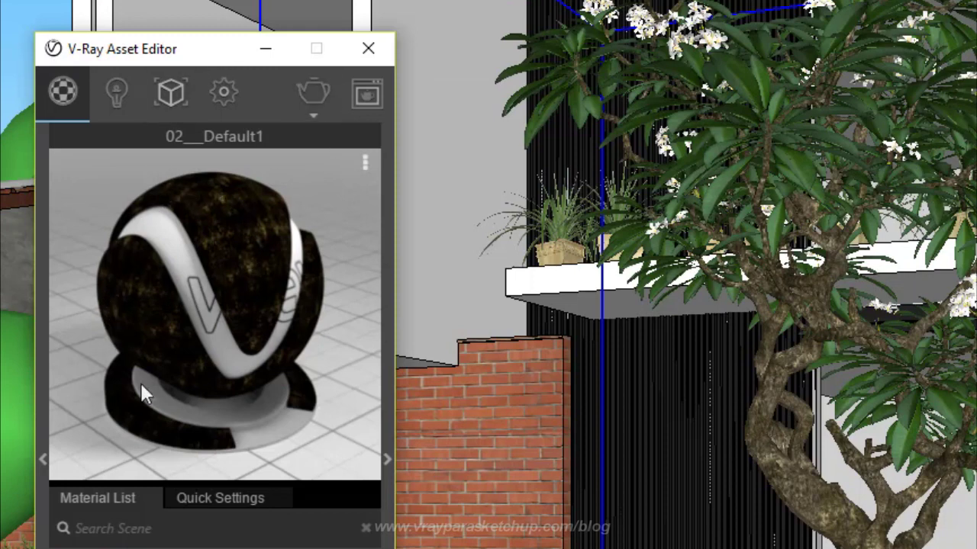
click(387, 459)
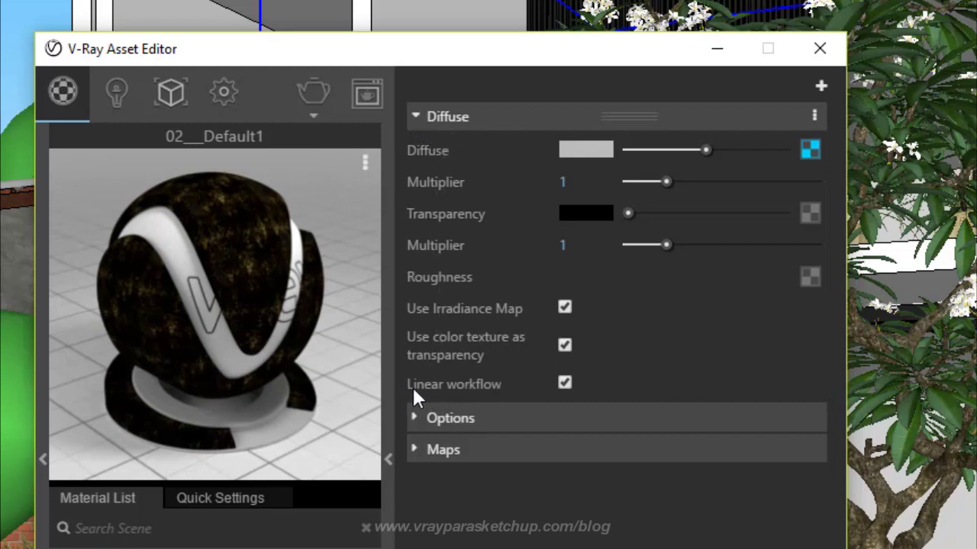
Disable Linear workflow for 02__Default1, then sample the tree's leaf material 05__Default1
click(566, 383)
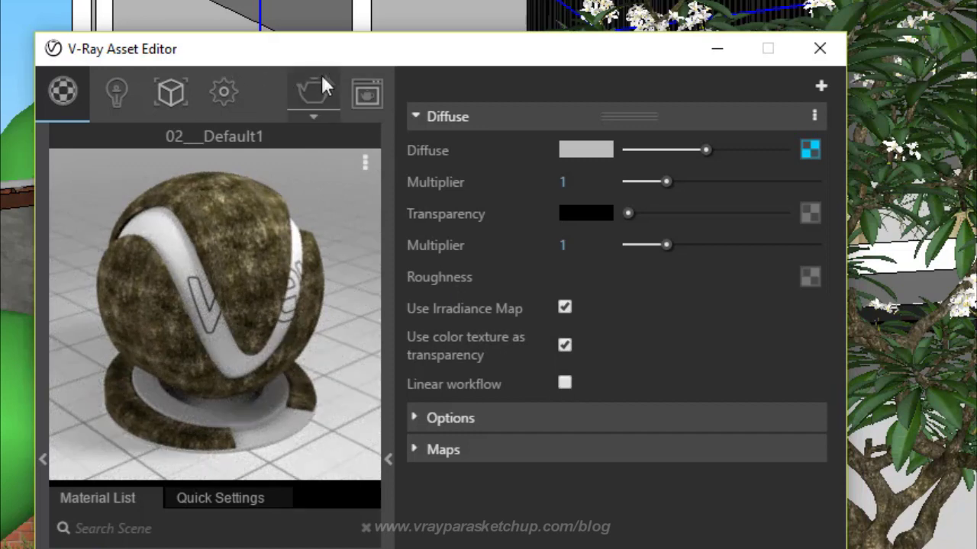
drag(328, 60, 275, 50)
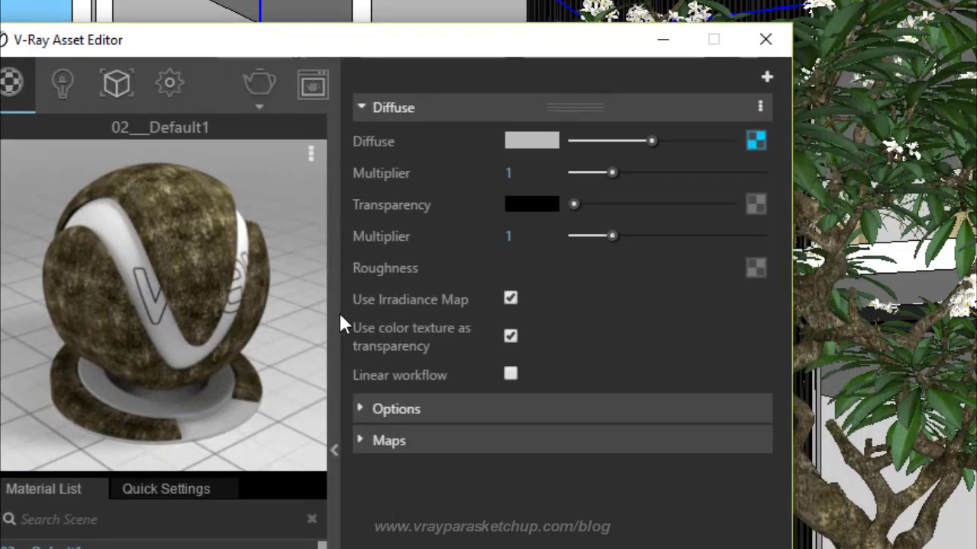
click(335, 313)
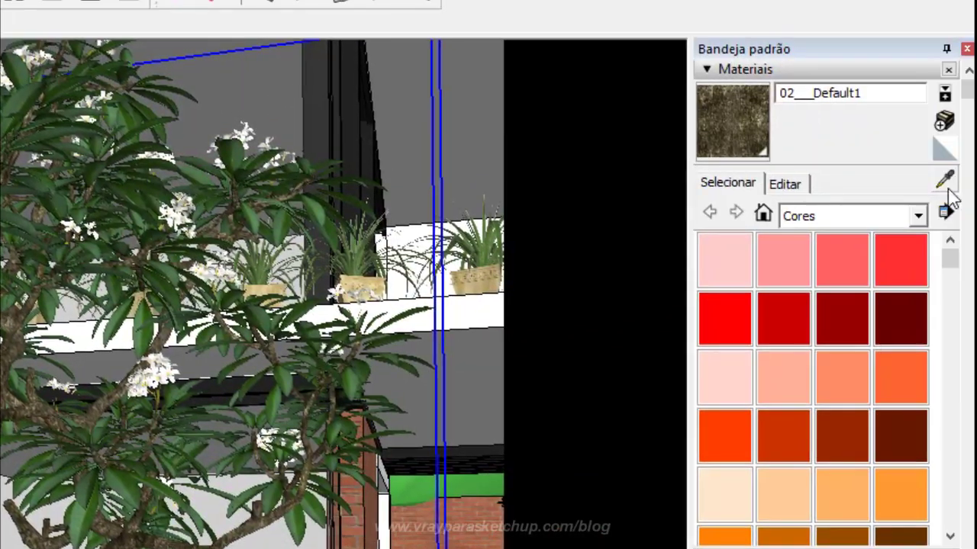
click(946, 183)
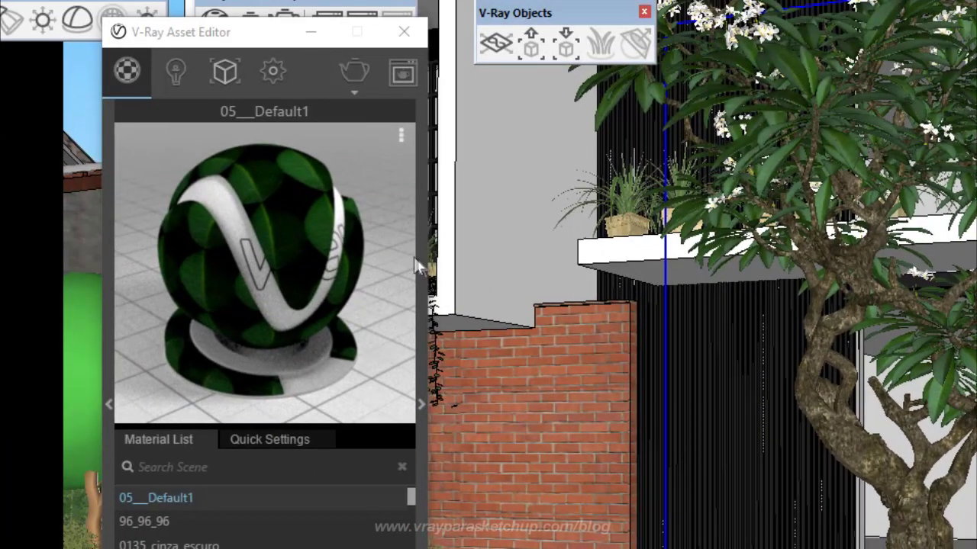
click(420, 260)
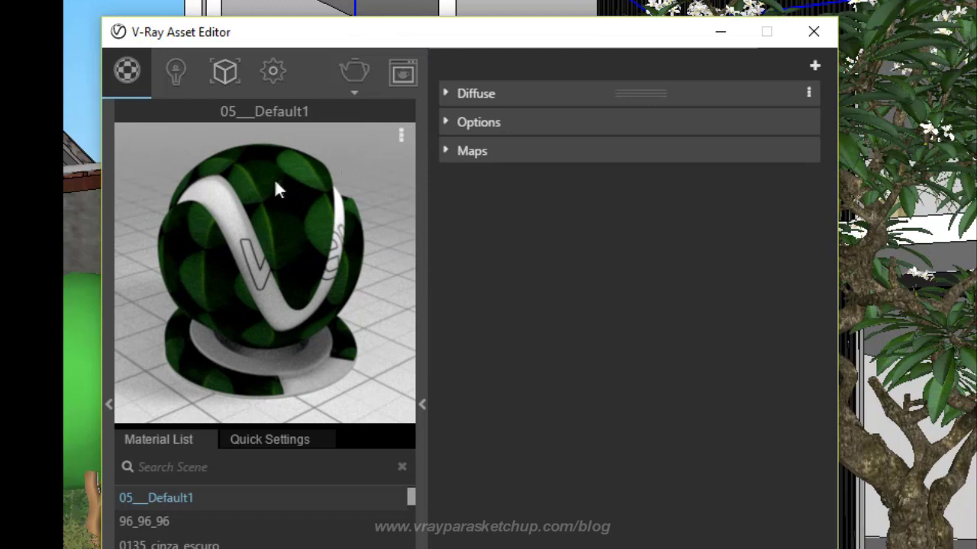
Uncheck Linear workflow in the Diffuse settings of both 05__Default1 and bunga1
click(468, 93)
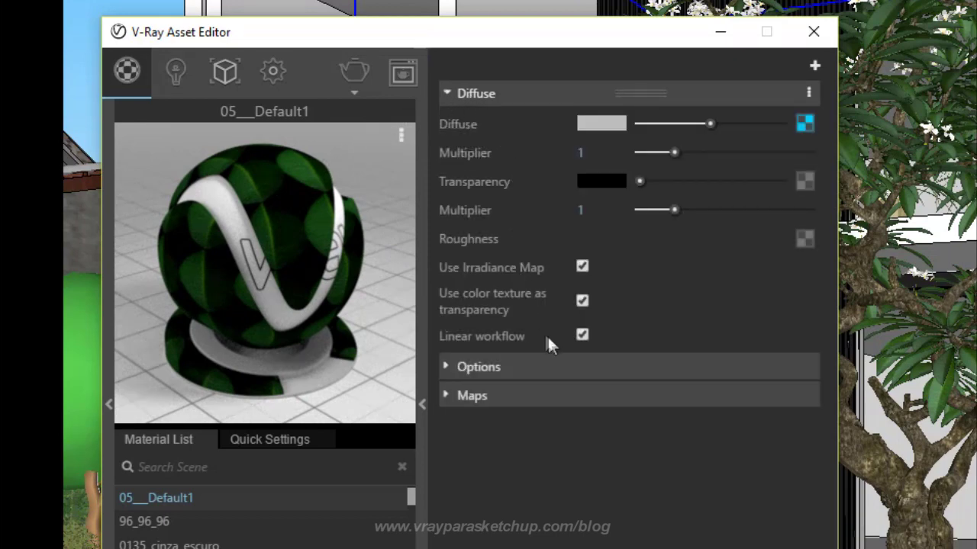
click(583, 336)
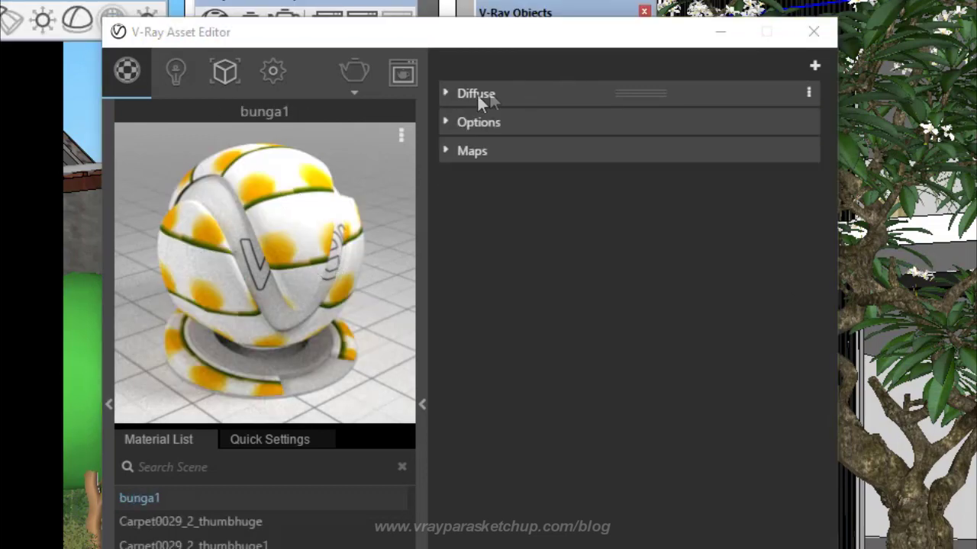
click(477, 93)
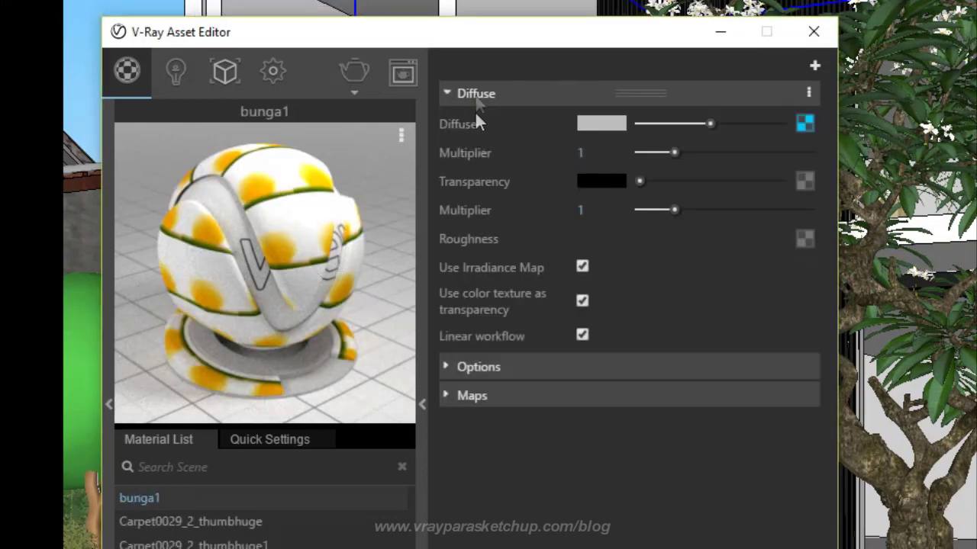
click(582, 336)
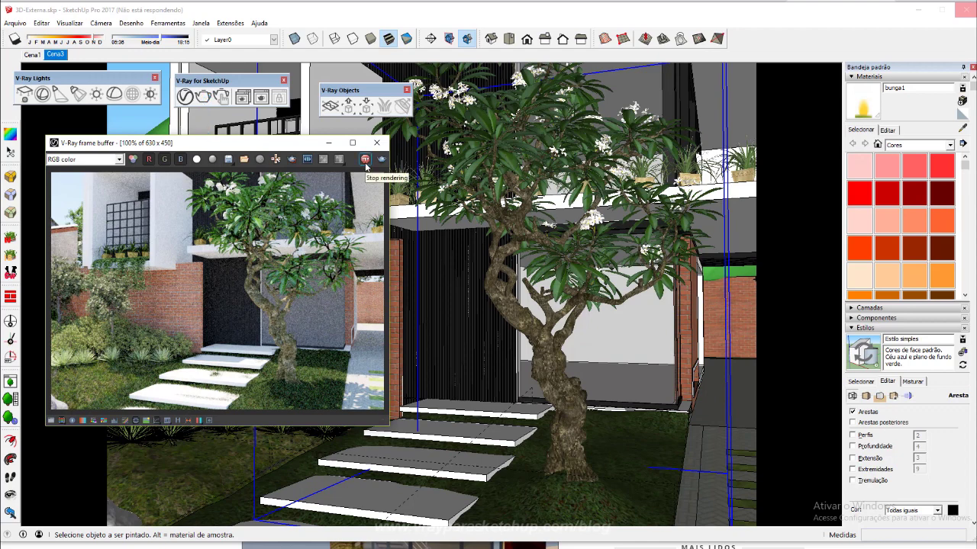
Minimize the V-Ray frame buffer and bring trunk material 02__Default1 back into the Asset Editor
click(328, 143)
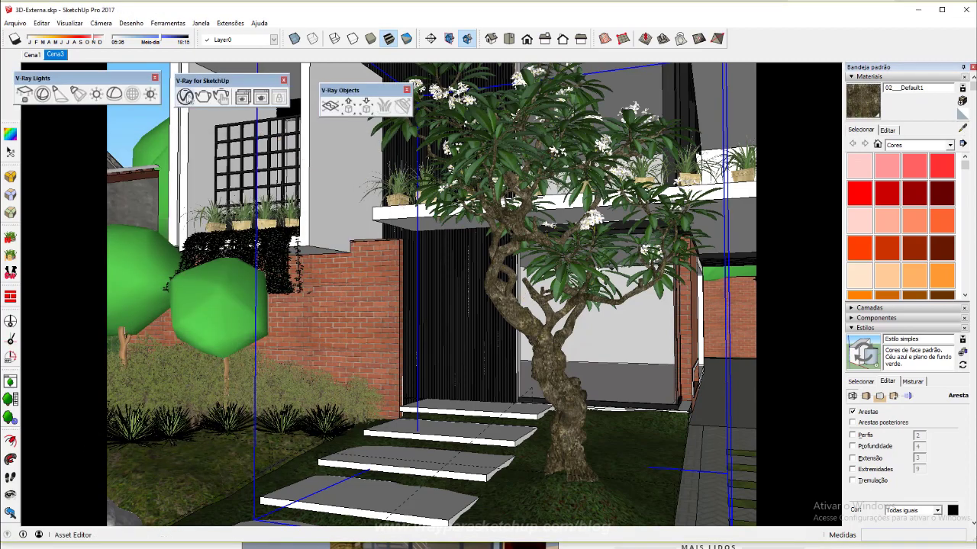
click(189, 99)
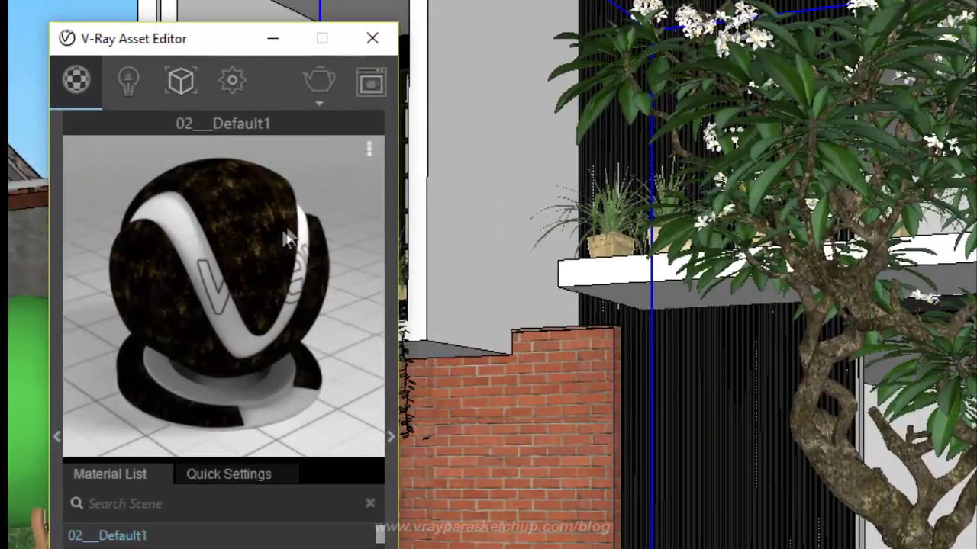
Copy 02__Default1's Diffuse bitmap texture and add a new VRayBRDF layer to the material
click(387, 325)
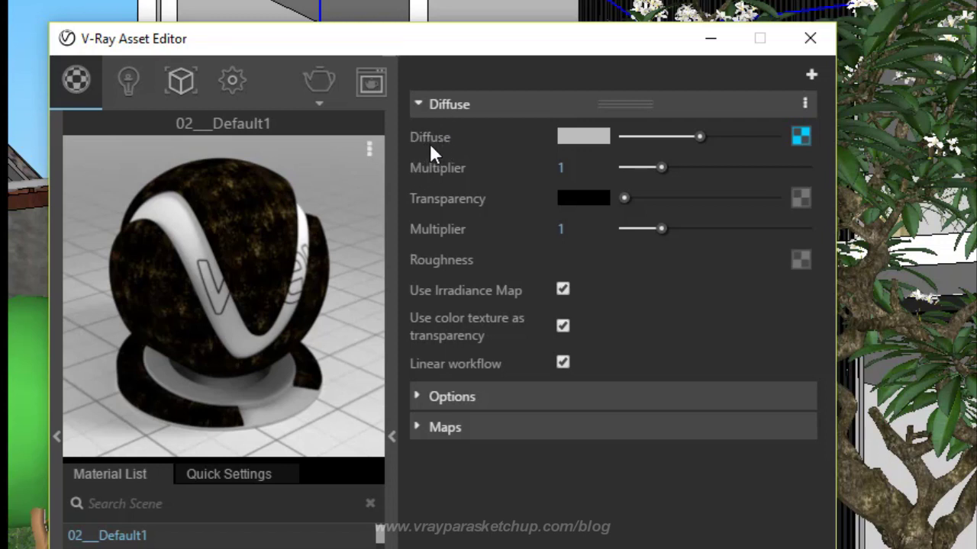
right_click(803, 135)
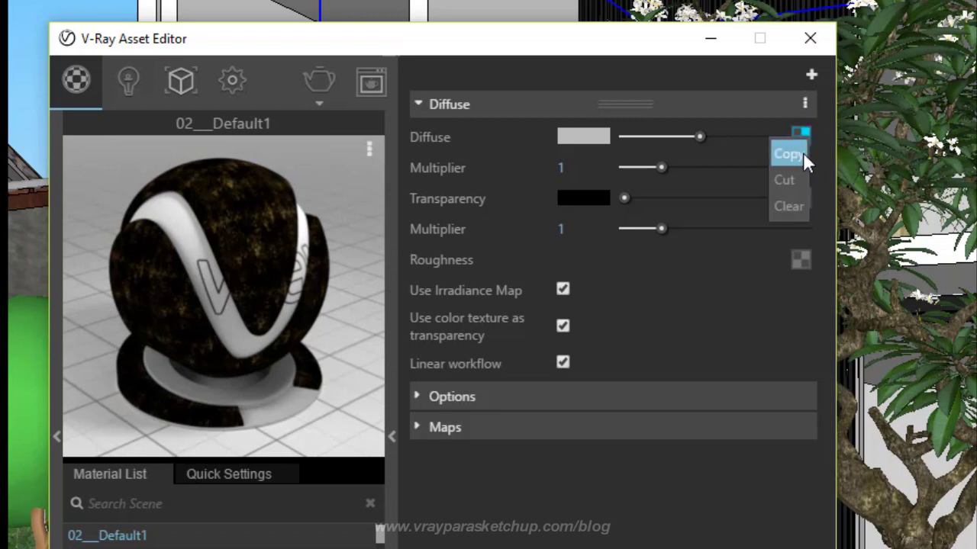
click(787, 157)
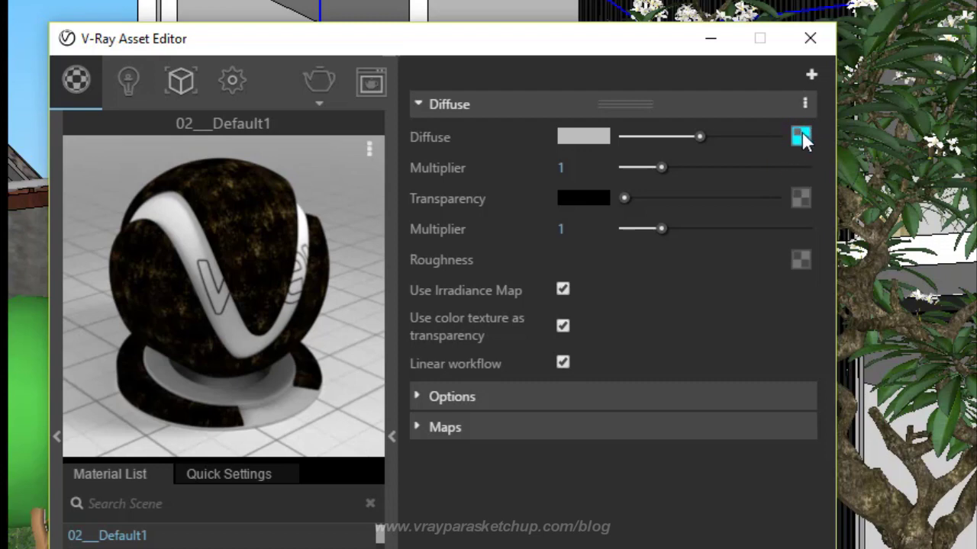
click(800, 137)
click(811, 73)
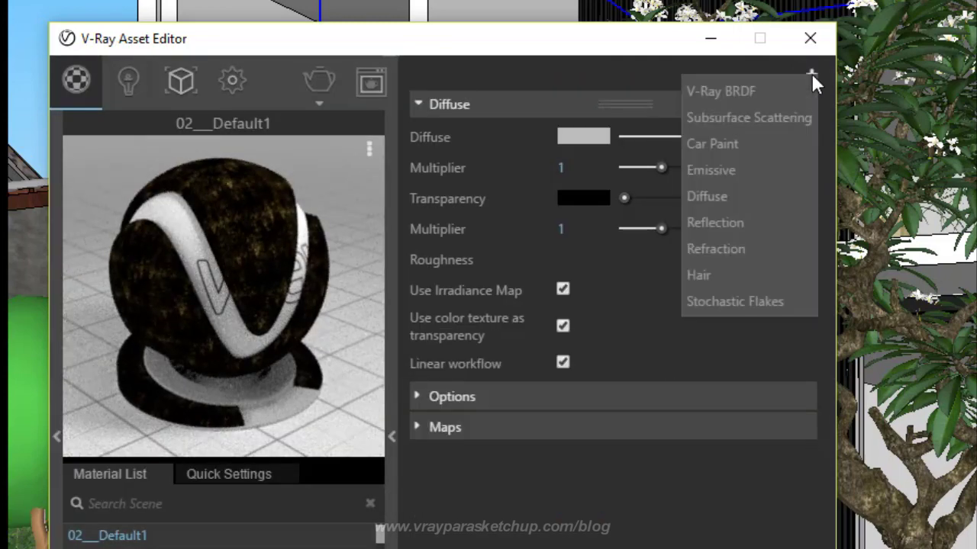
click(711, 96)
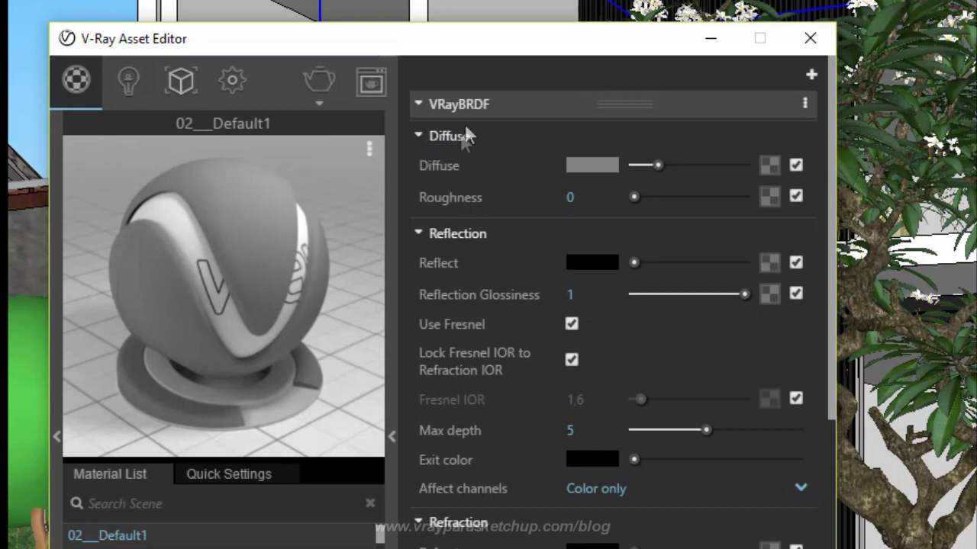
Paste the copied bark texture as a copy into the VRayBRDF layer's Diffuse slot
click(475, 107)
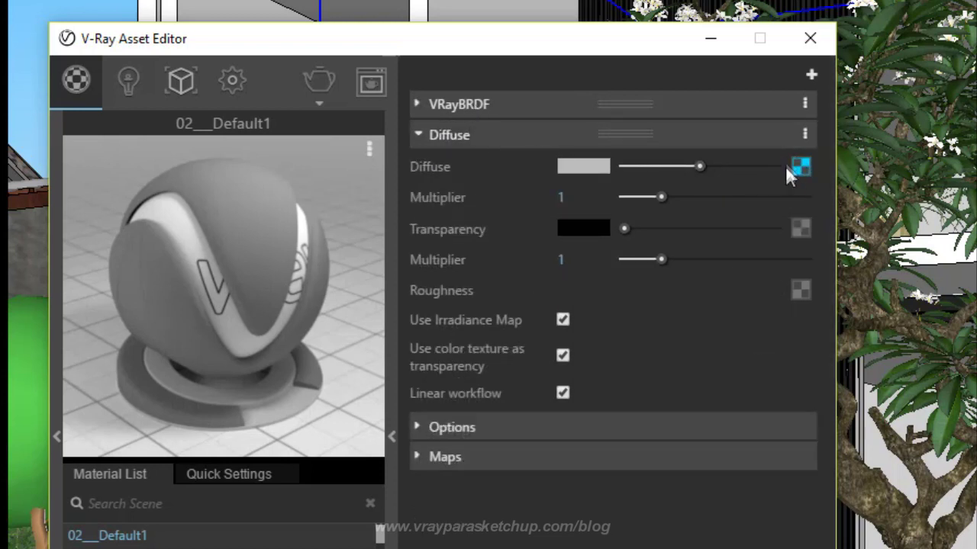
click(757, 110)
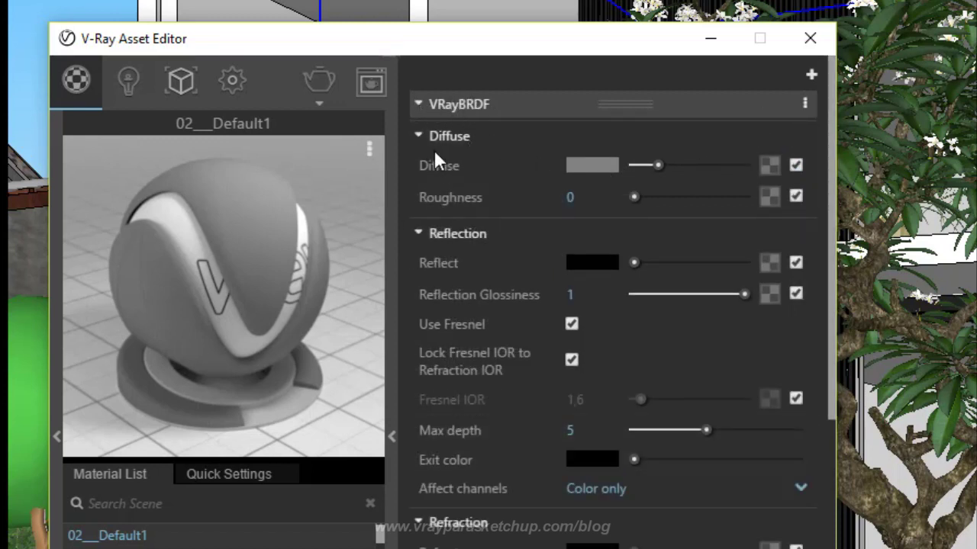
right_click(767, 161)
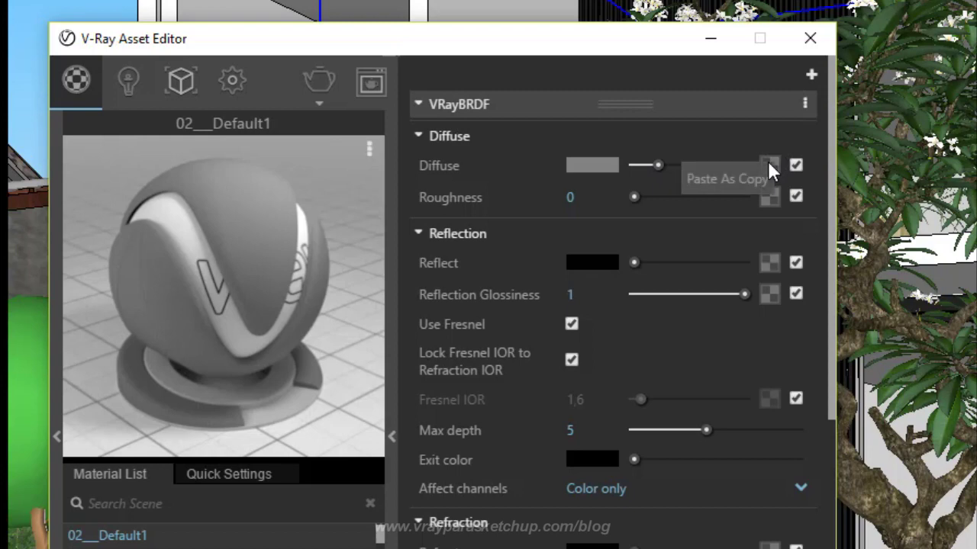
click(734, 181)
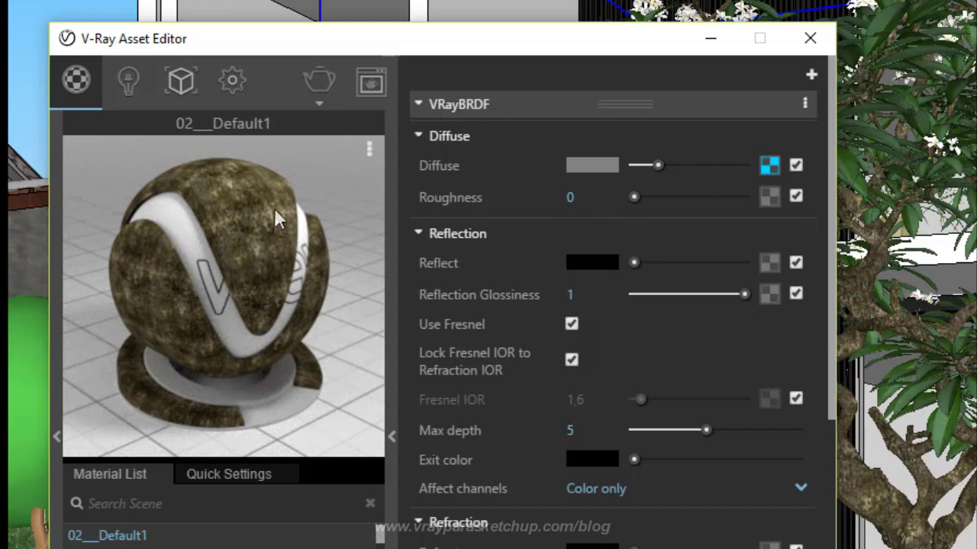
Delete the old Diffuse layer from 02__Default1 and re-expand the VRayBRDF layer
click(454, 106)
click(805, 129)
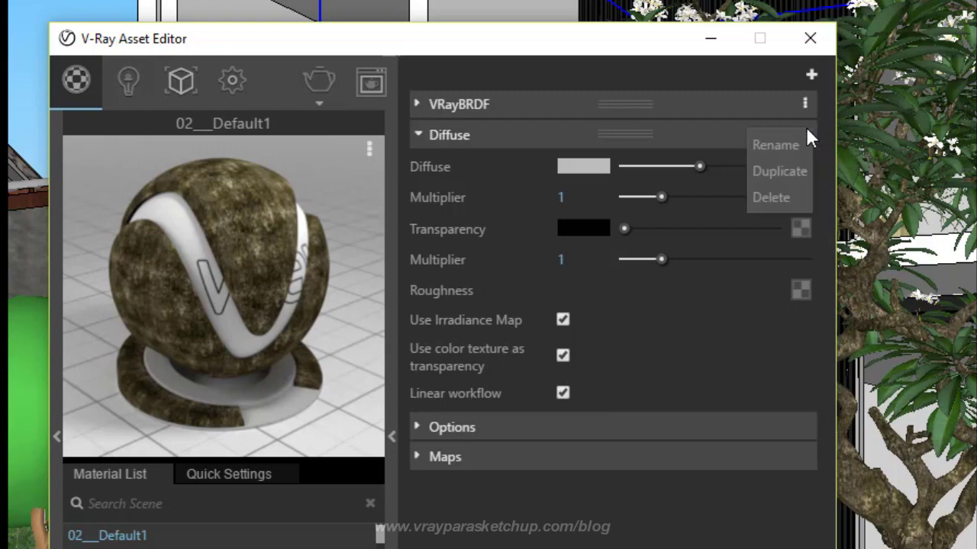
click(776, 200)
click(492, 107)
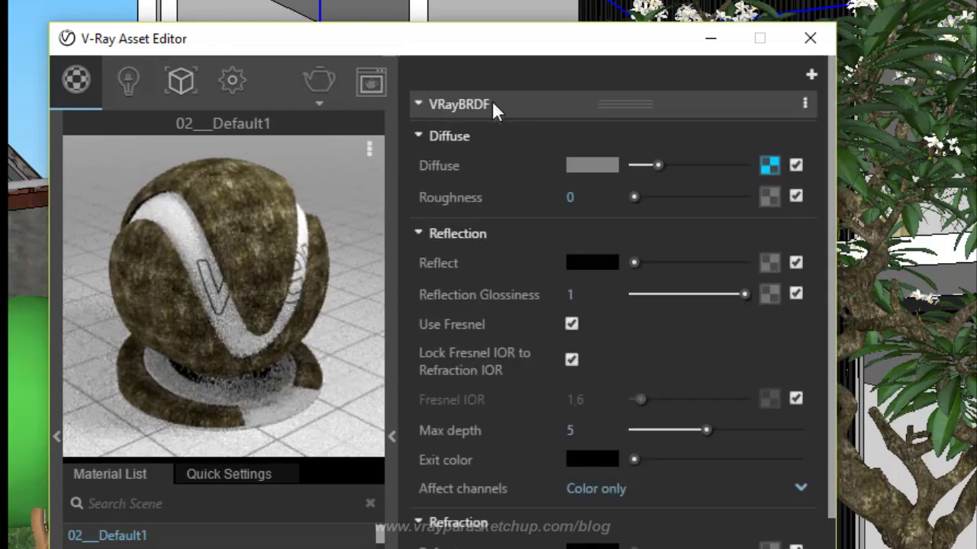